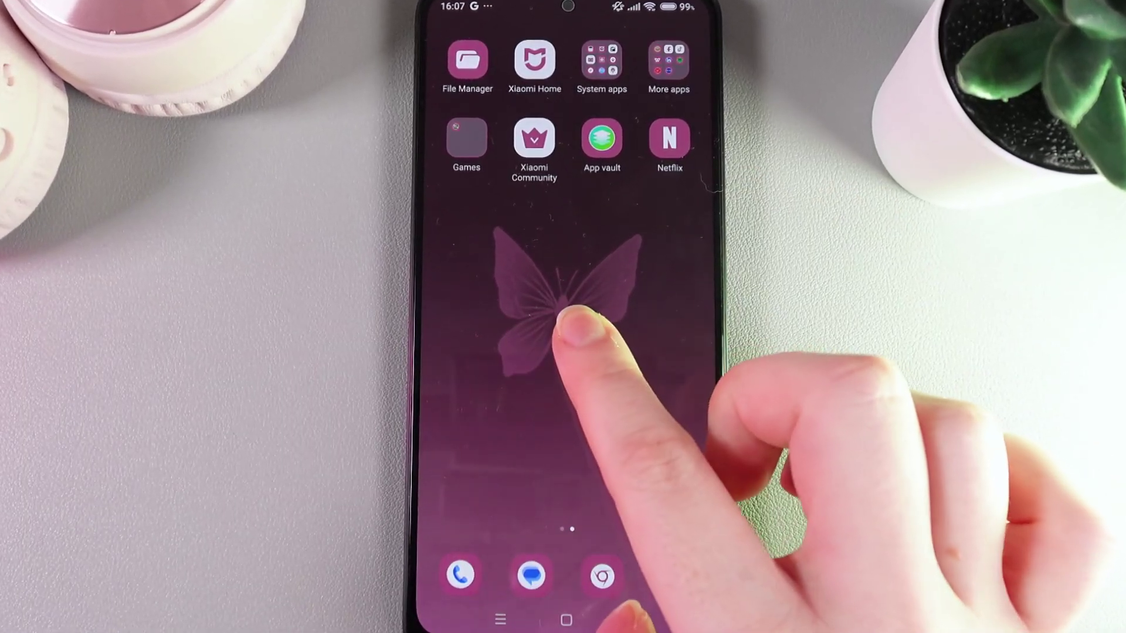
# - Enter home screen edit mode and open home screen settings, showing the 4x6 layout
pyautogui.click(571, 319)
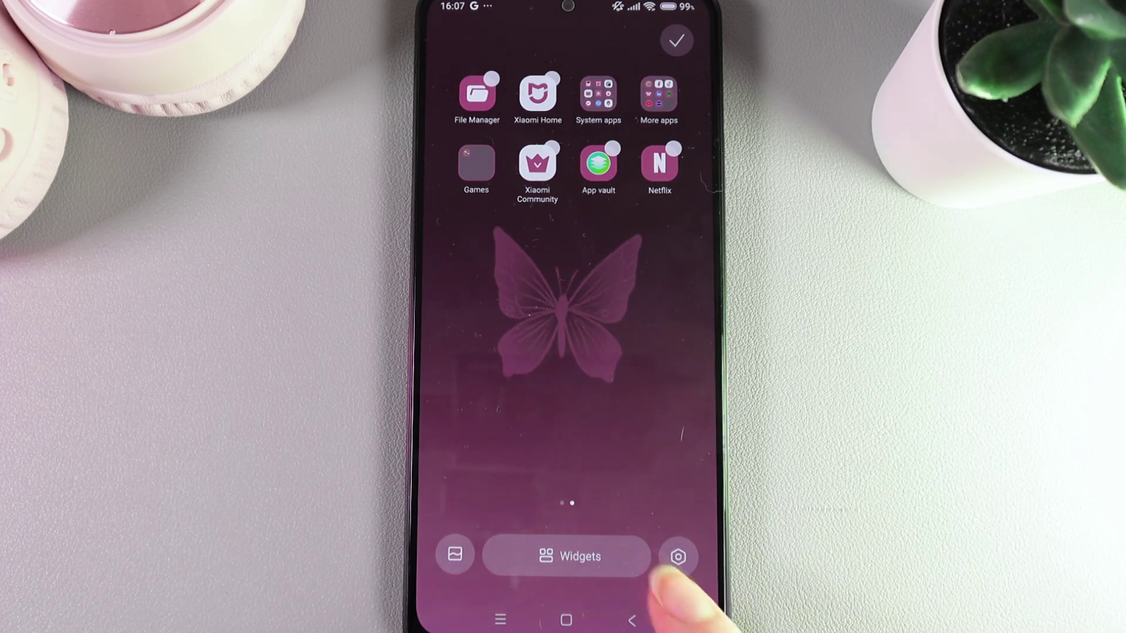
pyautogui.click(678, 556)
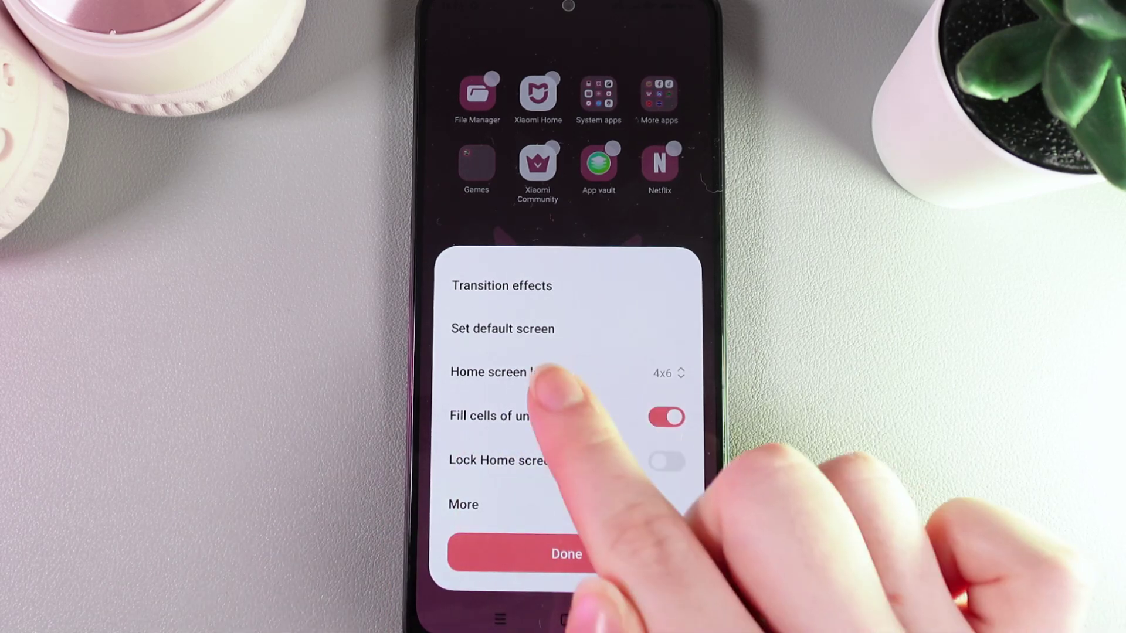
# - Try the 5x6 home screen grid, then reopen and dismiss the home screen settings
pyautogui.click(540, 374)
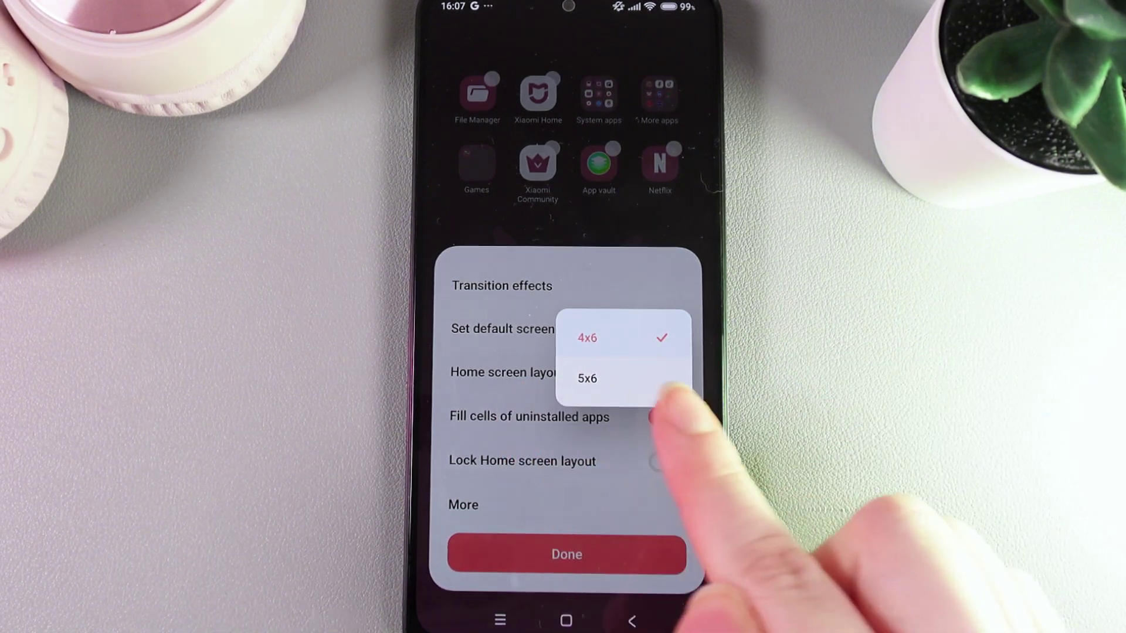
pyautogui.click(587, 380)
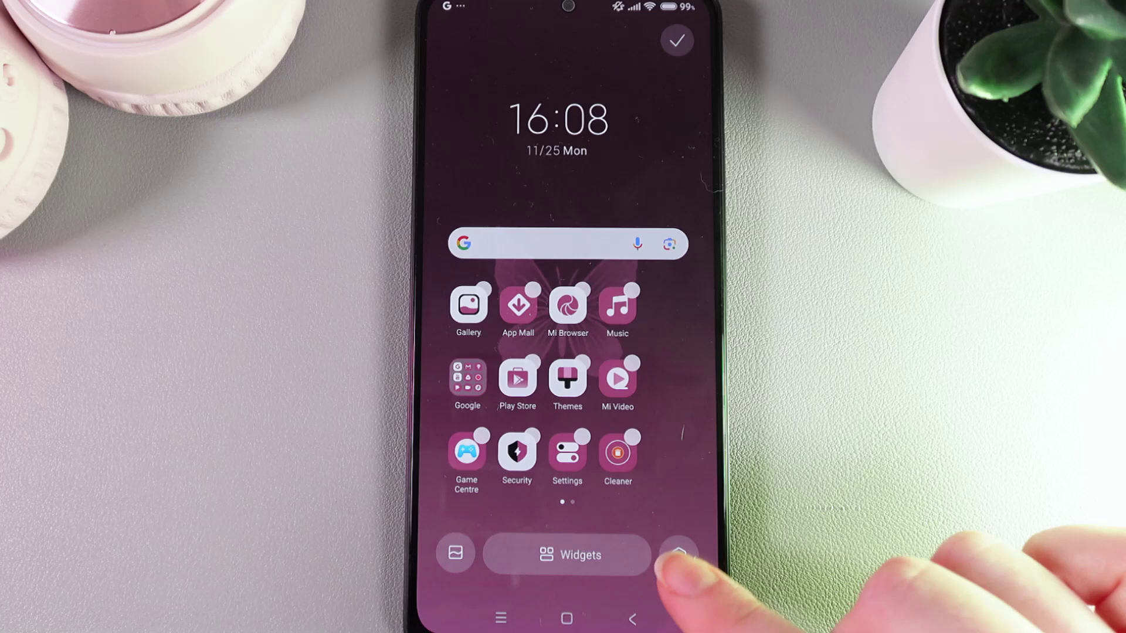
pyautogui.click(678, 556)
pyautogui.click(662, 373)
pyautogui.click(617, 335)
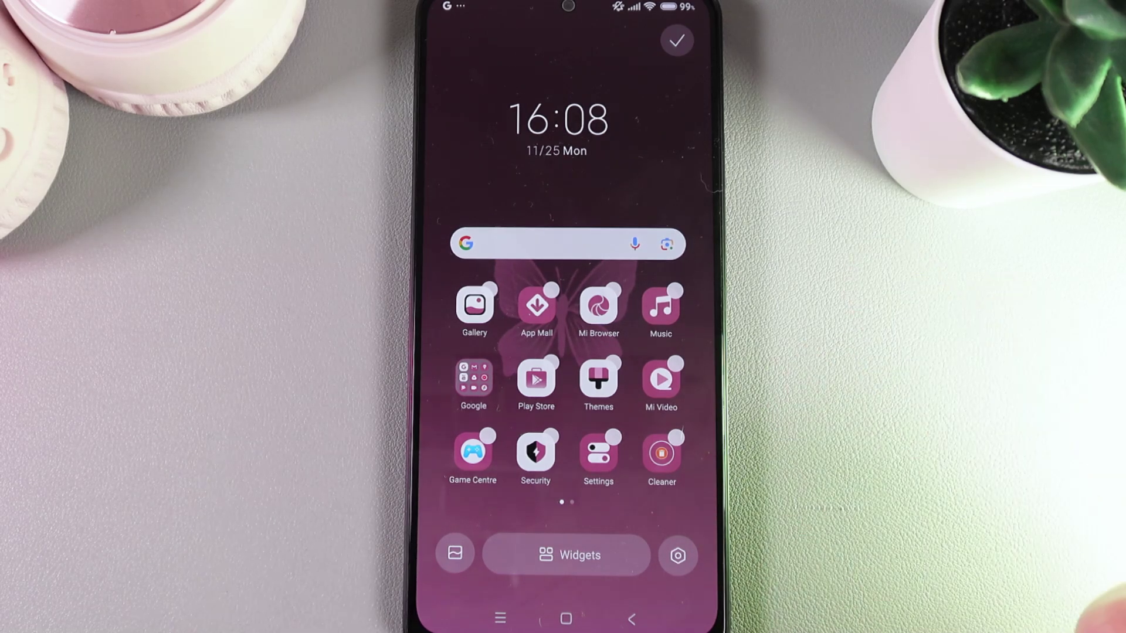
# - Choose 4x6 in the home screen layout options and close settings with Done
pyautogui.click(677, 555)
pyautogui.click(655, 372)
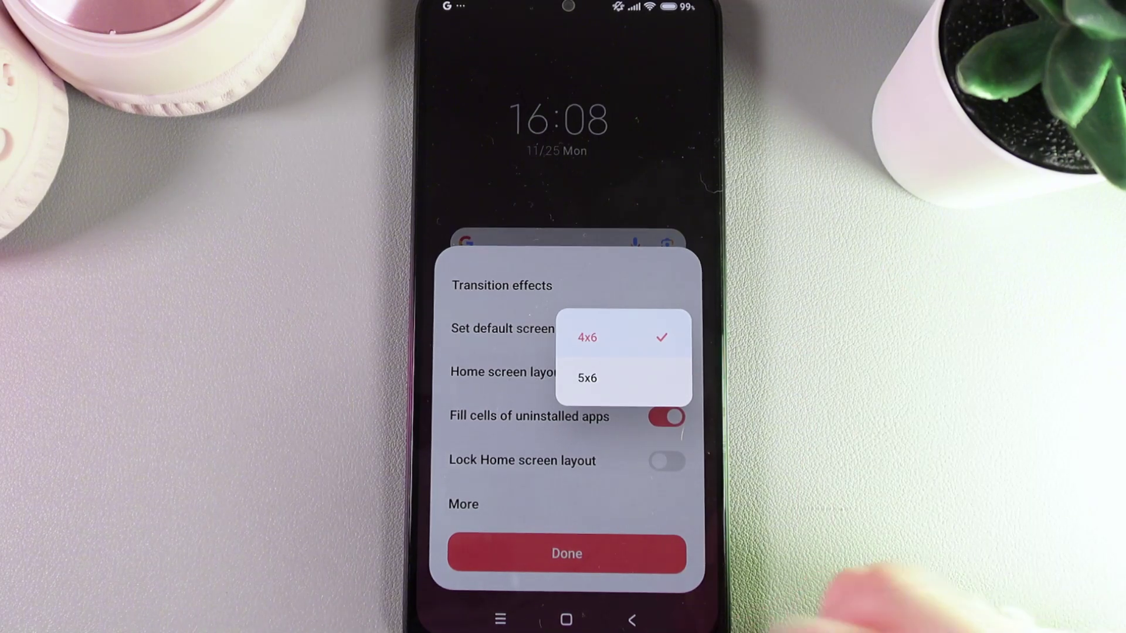
pyautogui.click(633, 207)
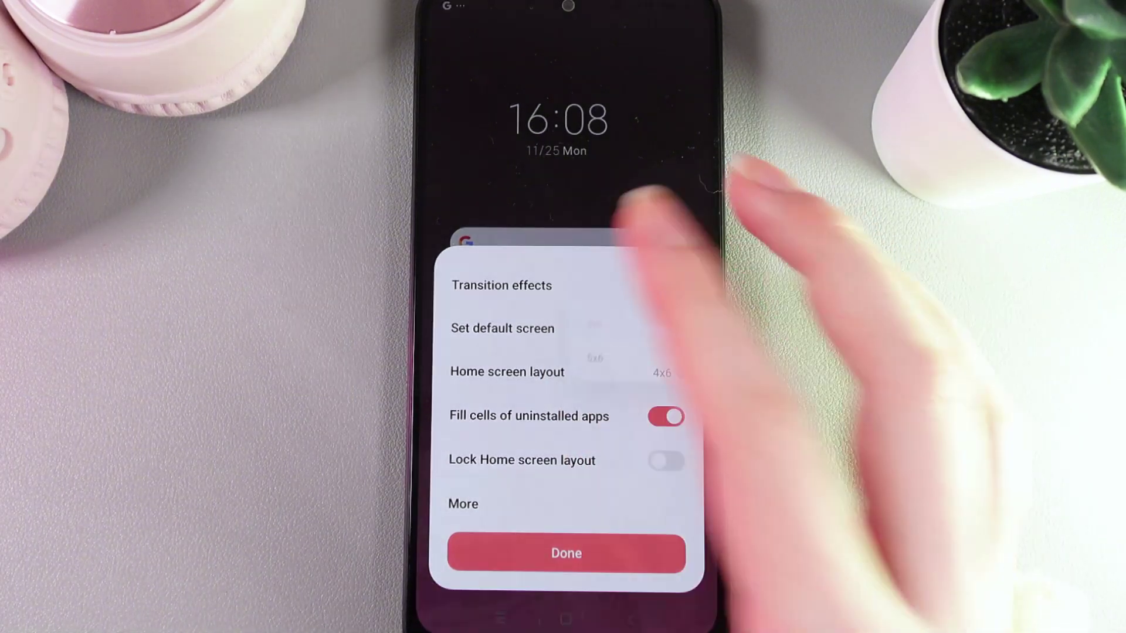
pyautogui.click(567, 553)
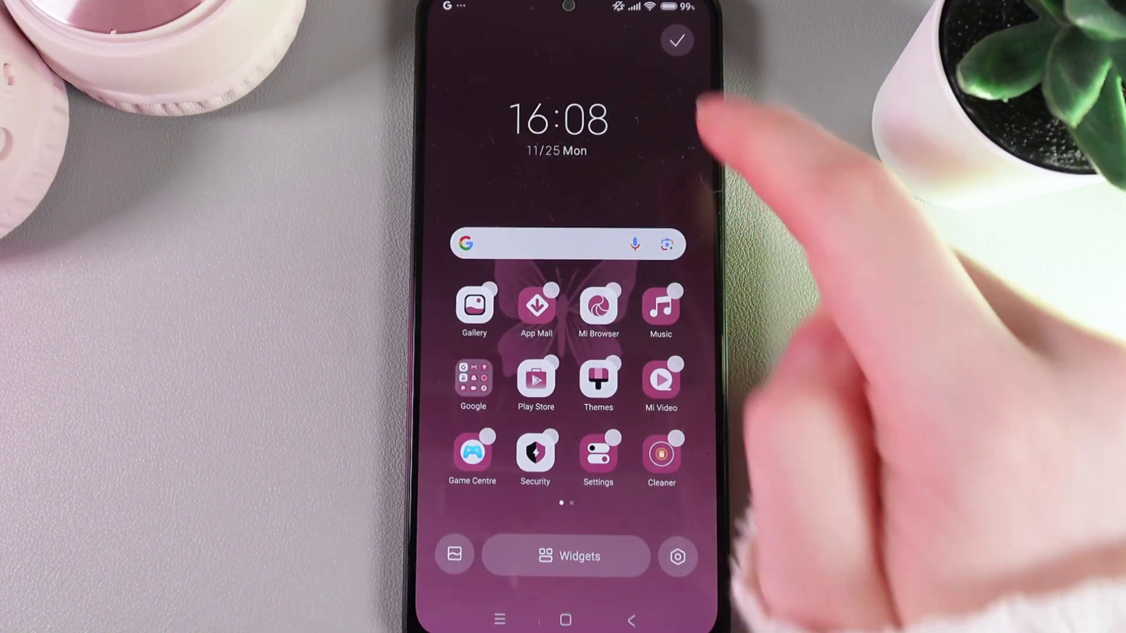
# - Exit edit mode to show the normal home screen with the 4x6 grid
pyautogui.click(677, 39)
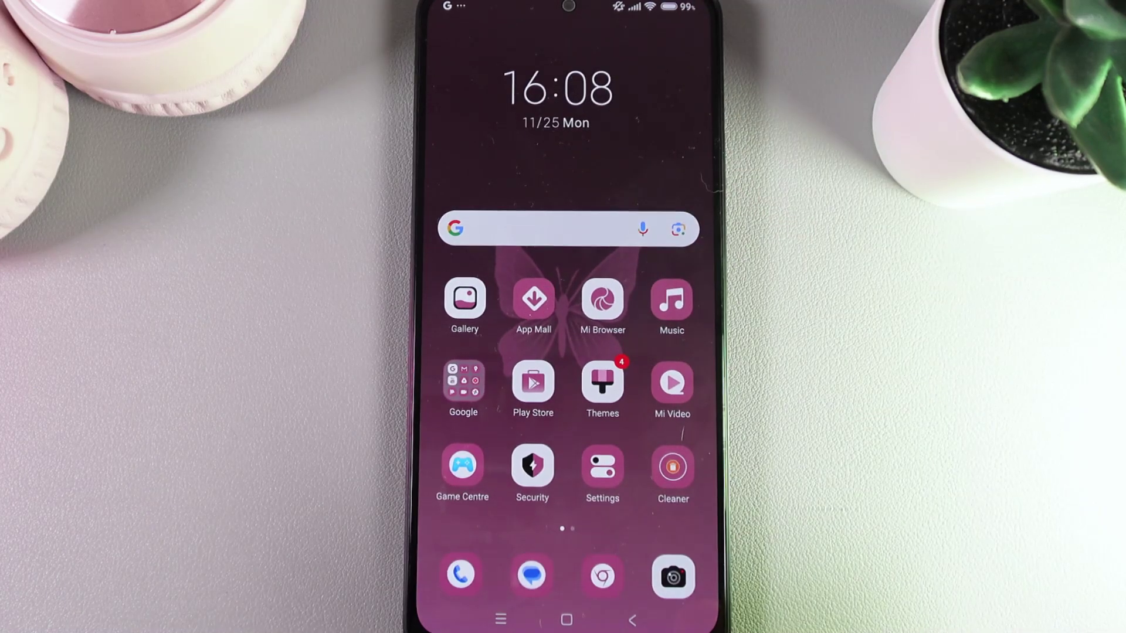